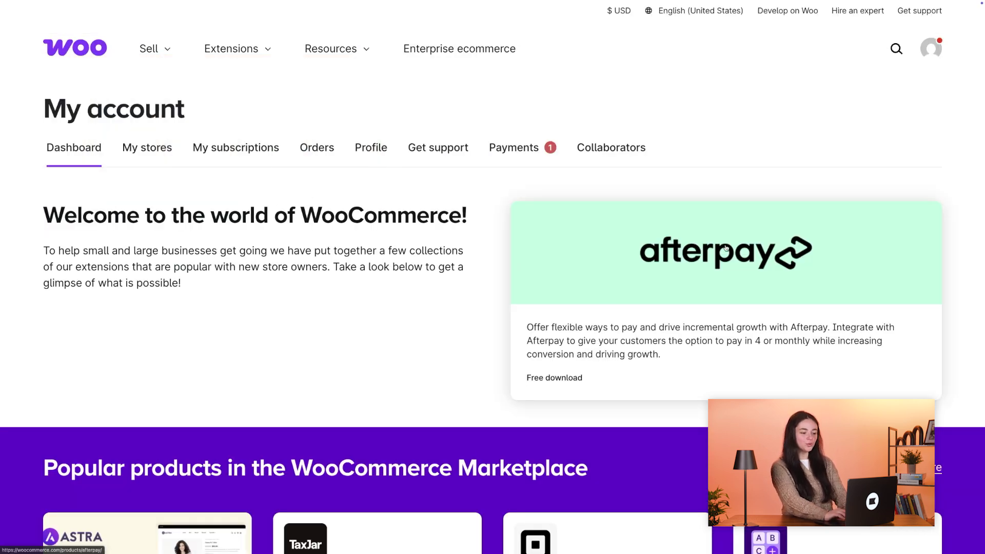
Step: Search the Marketplace for 'klaviyo' and add the free Klaviyo for WooCommerce extension to the cart
click(896, 48)
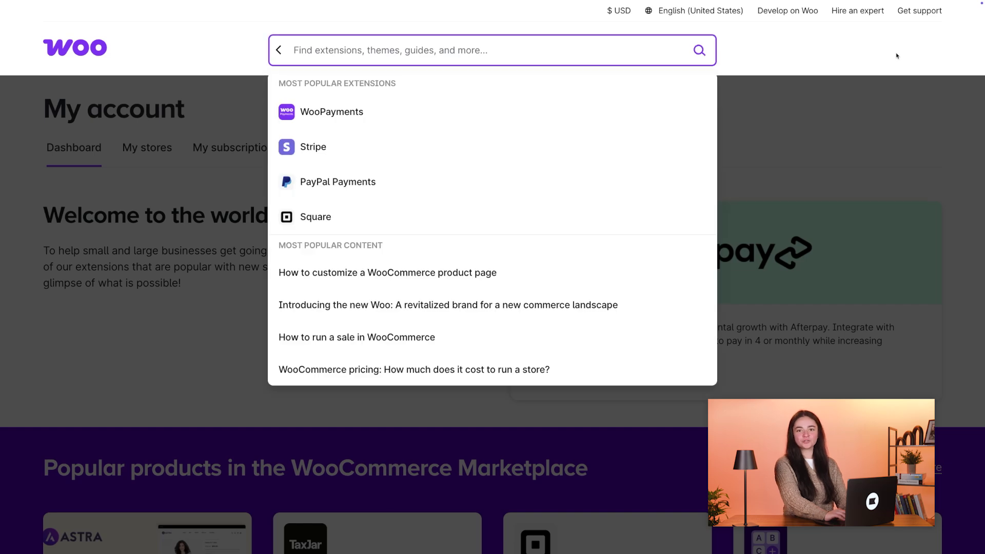
text(klaviyo)
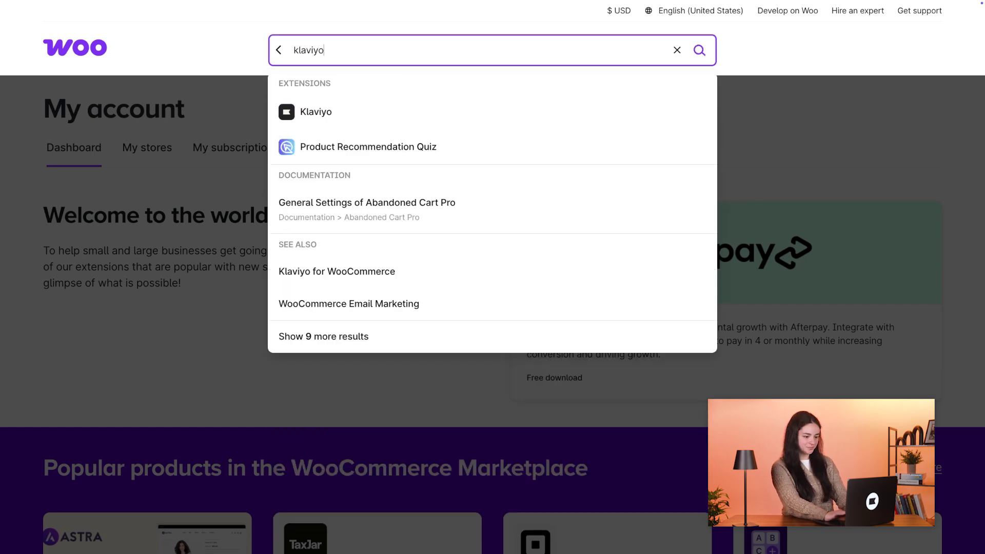
key(Return)
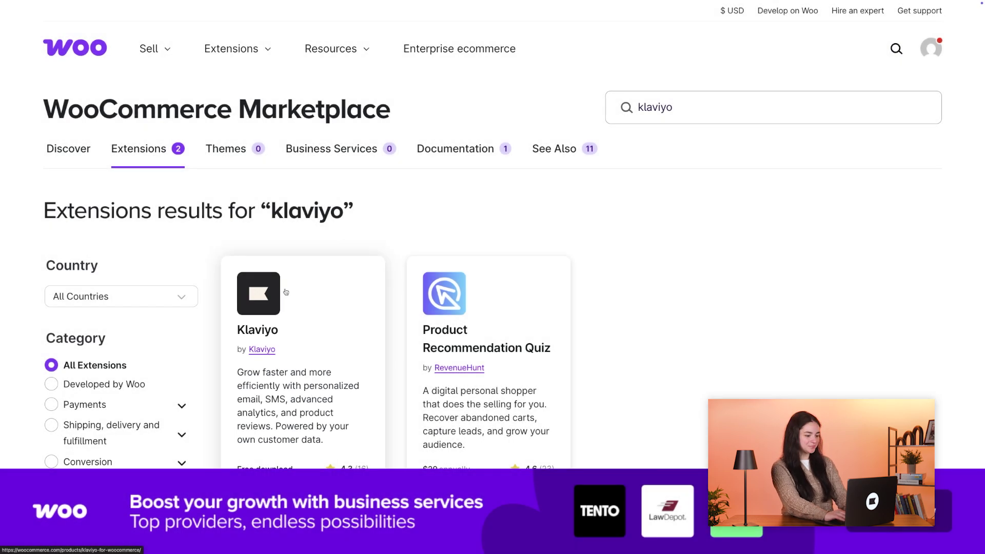
click(285, 278)
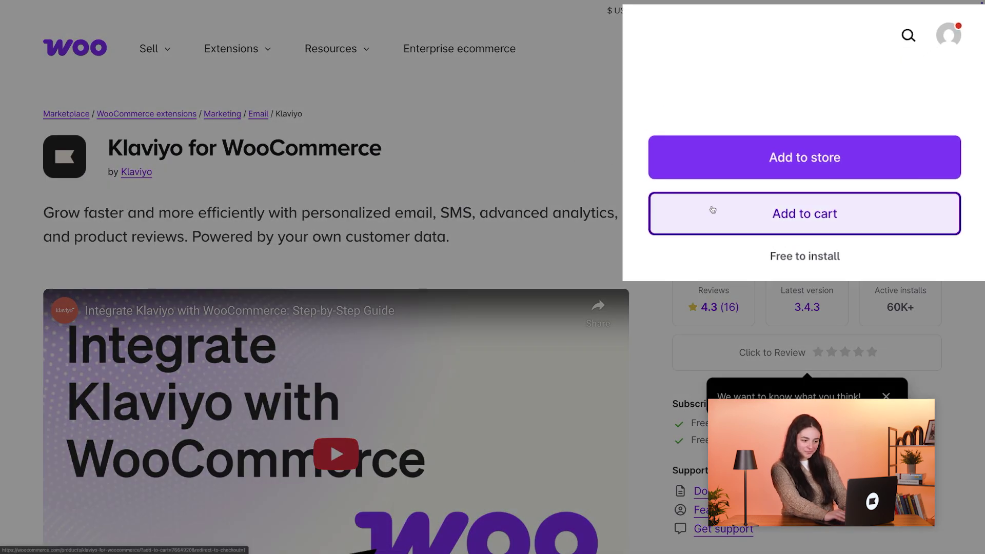
click(713, 210)
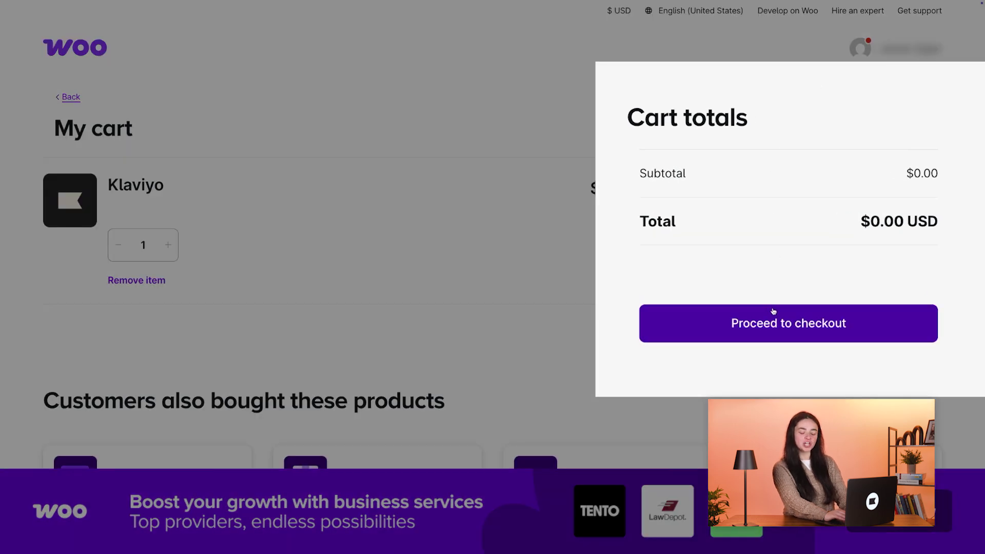
Step: Check out and place the $0.00 order for the Klaviyo extension
click(774, 312)
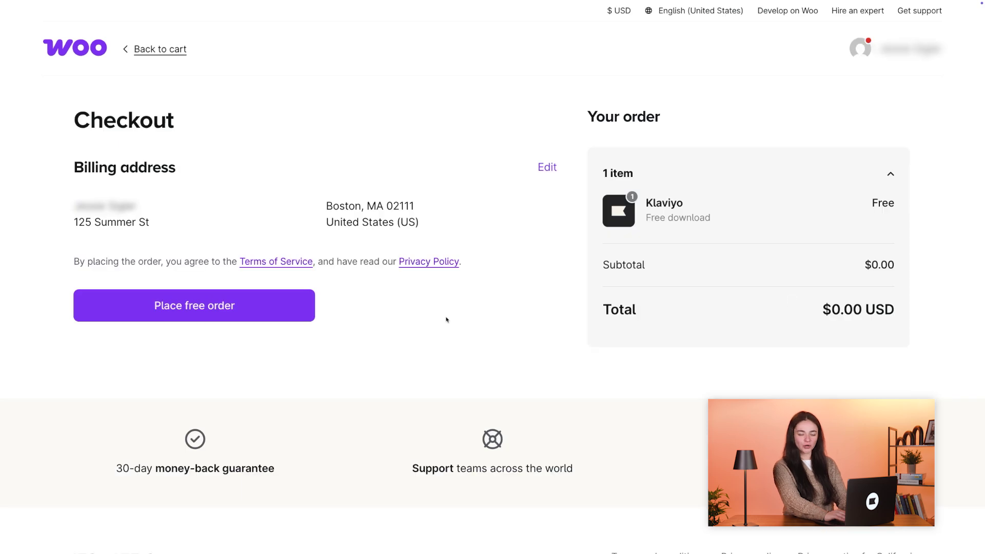
click(262, 306)
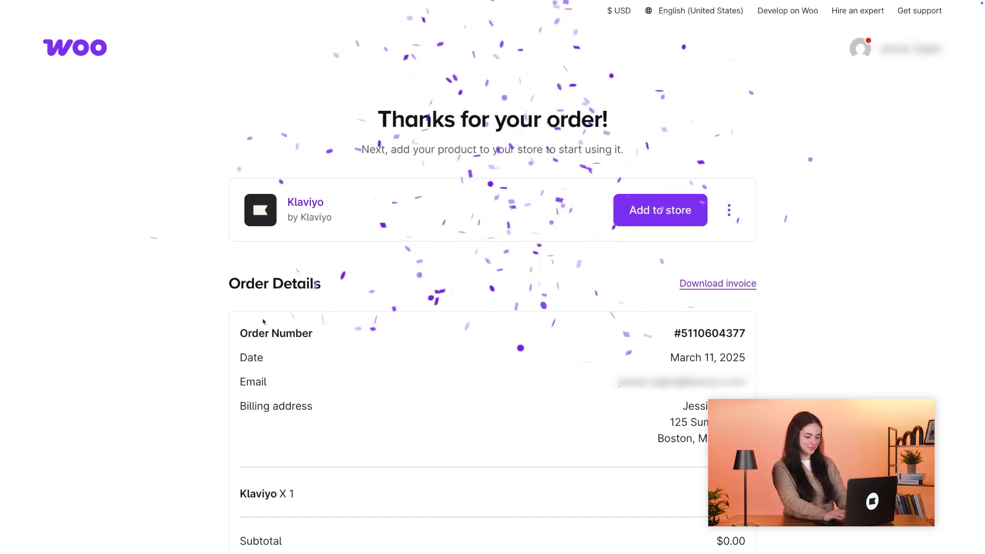
Step: Install the Klaviyo extension on the User's blog store and choose Start using
click(632, 215)
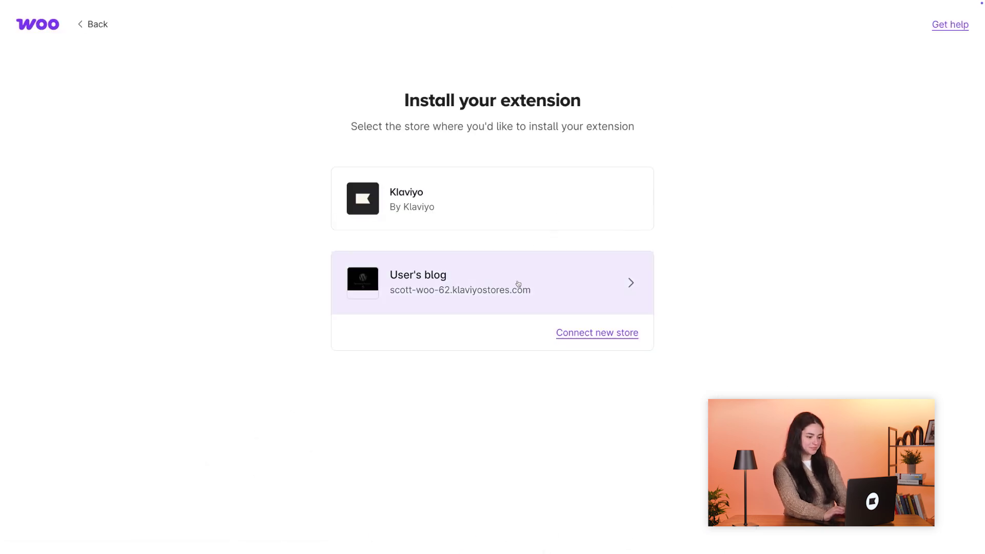
click(523, 281)
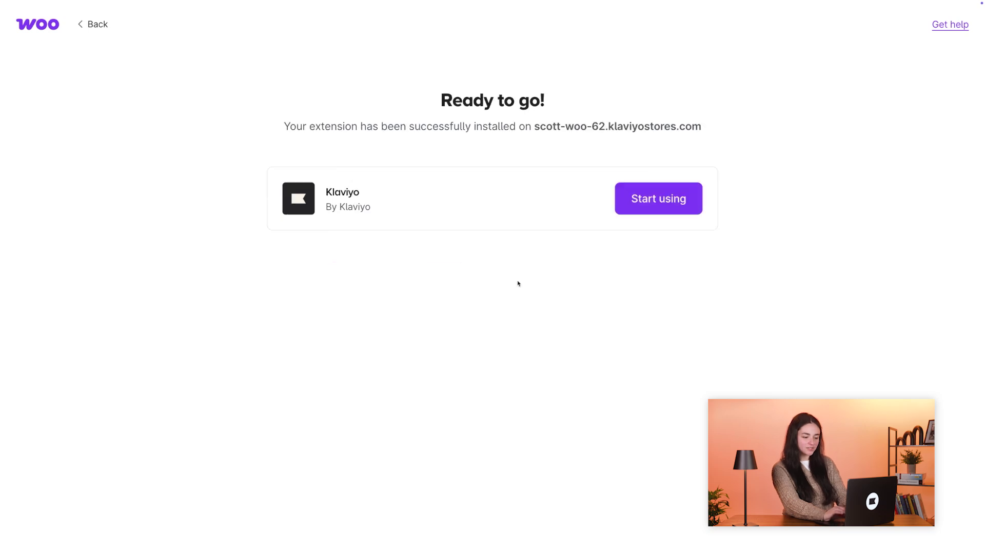
click(669, 209)
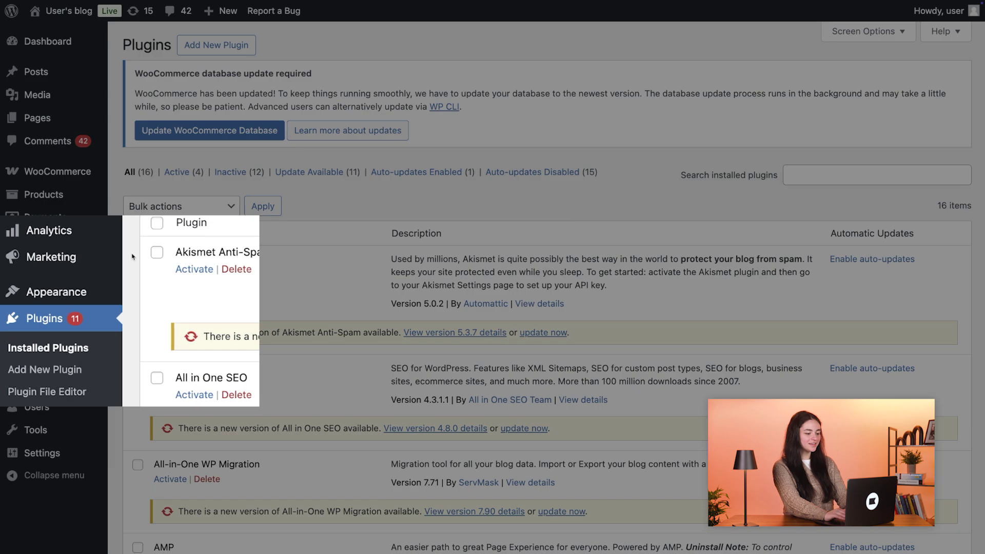
mouse_move(52, 257)
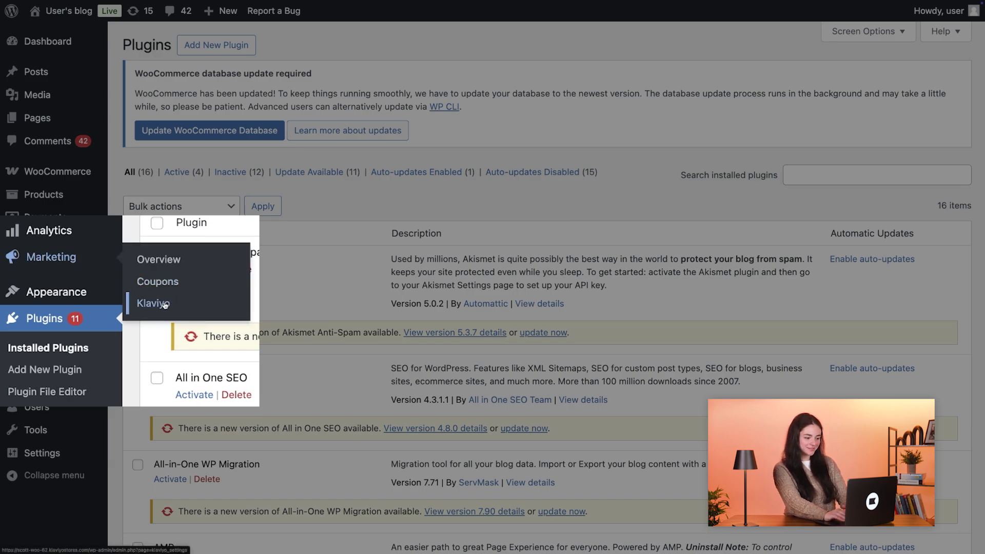
Step: From Marketing > Klaviyo, connect the Klaviyo account and approve its store access
click(164, 305)
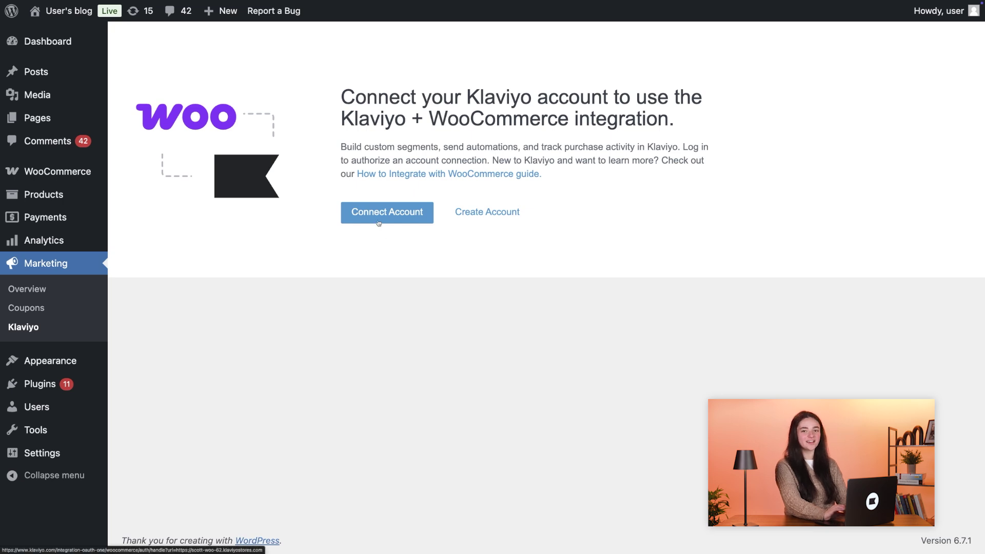
click(379, 222)
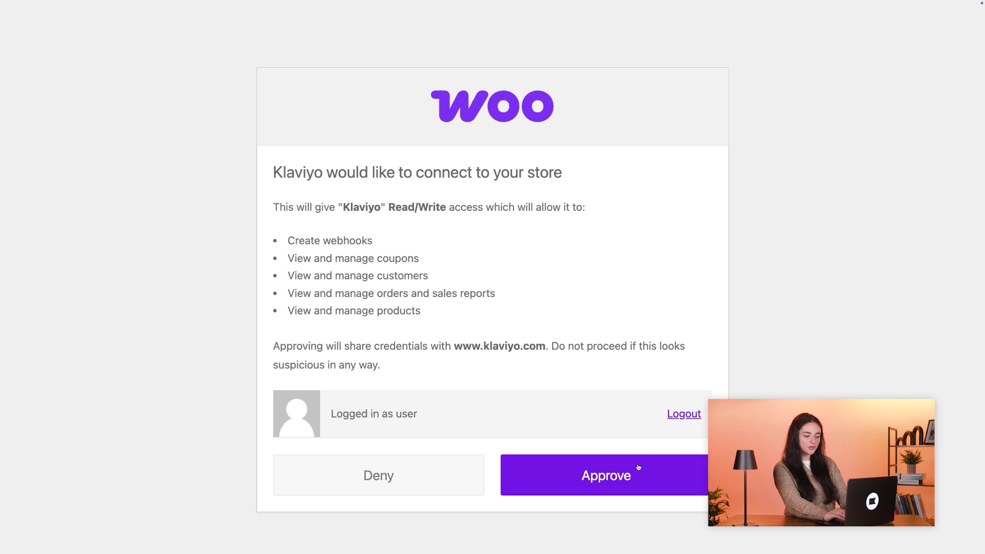
click(622, 476)
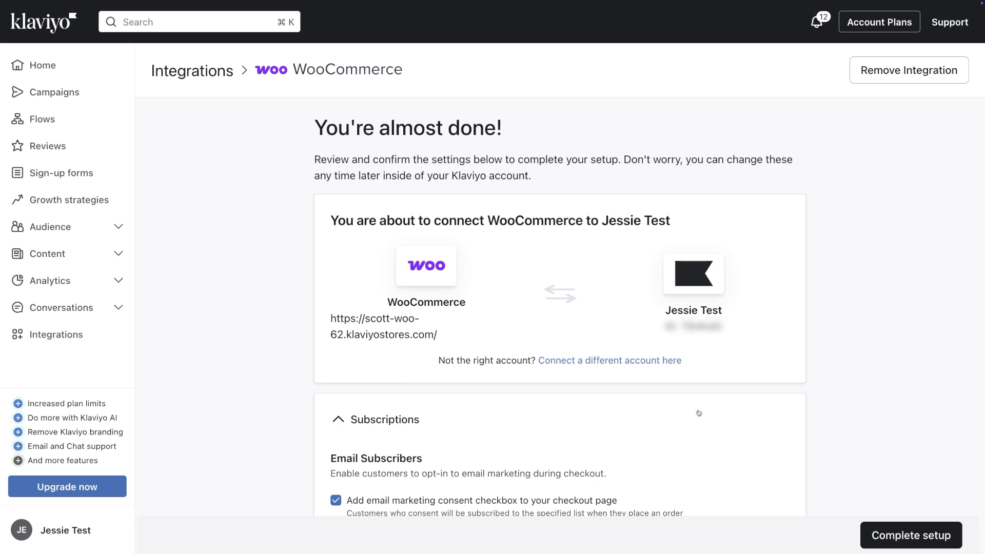
scroll(698, 413, down, 2)
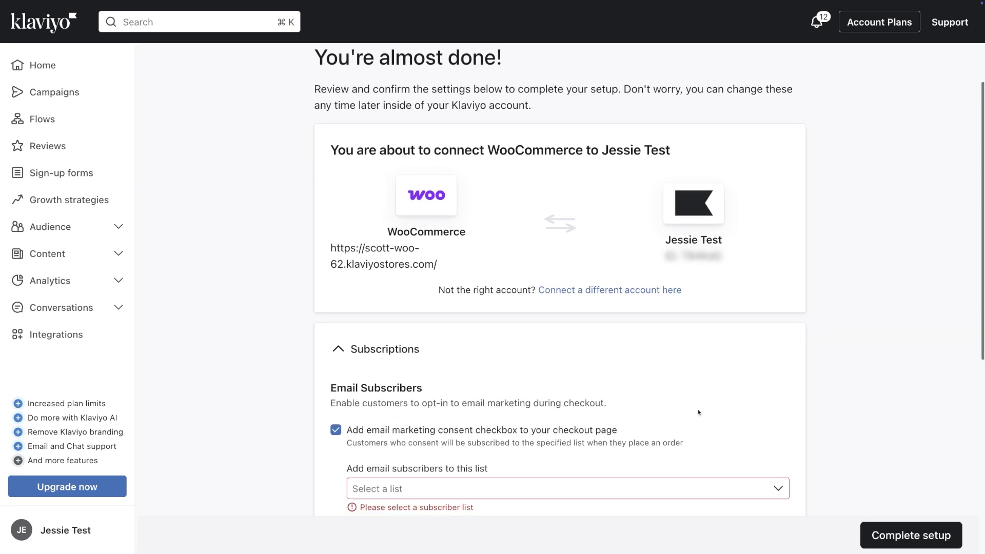
scroll(699, 413, down, 2)
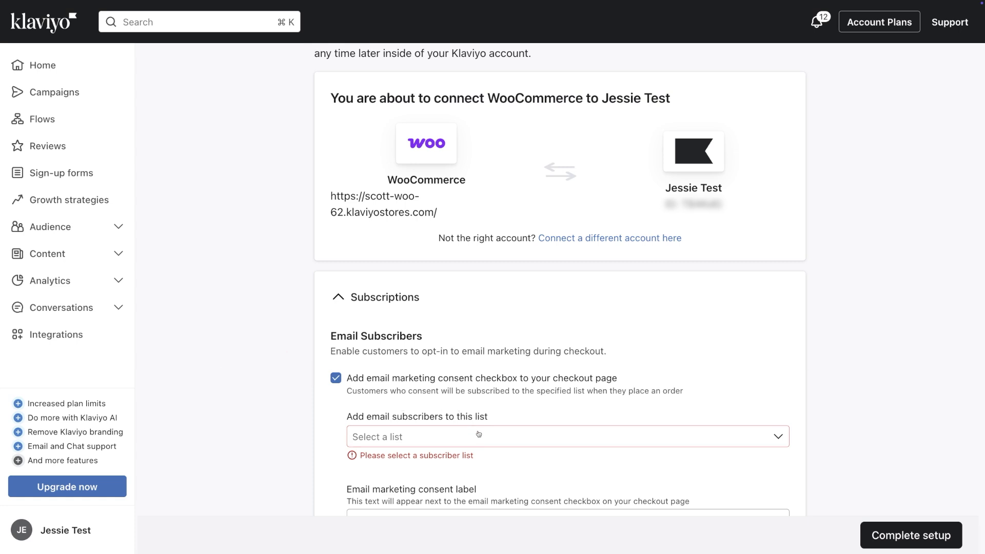
Step: Choose Newsletter as the list for checkout email marketing subscribers
click(479, 434)
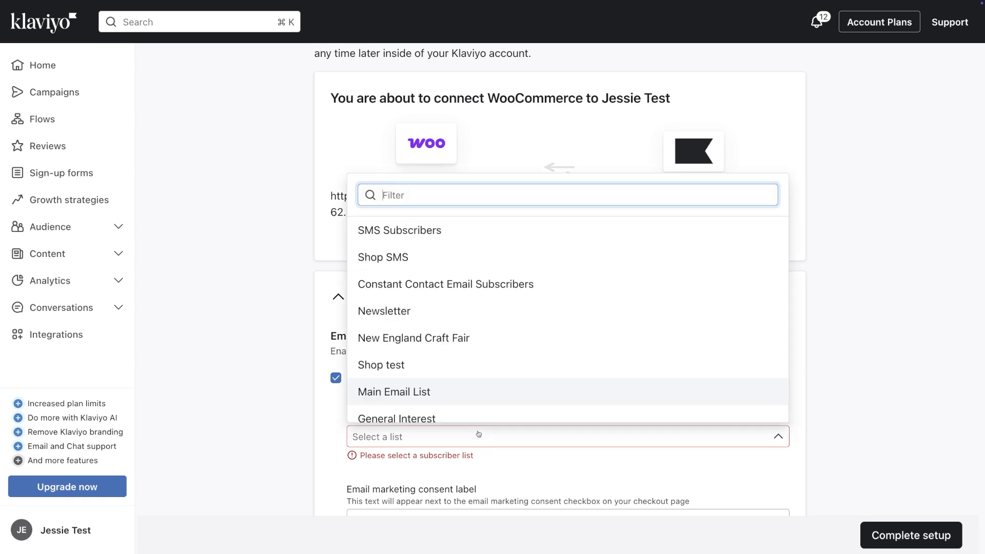
click(451, 311)
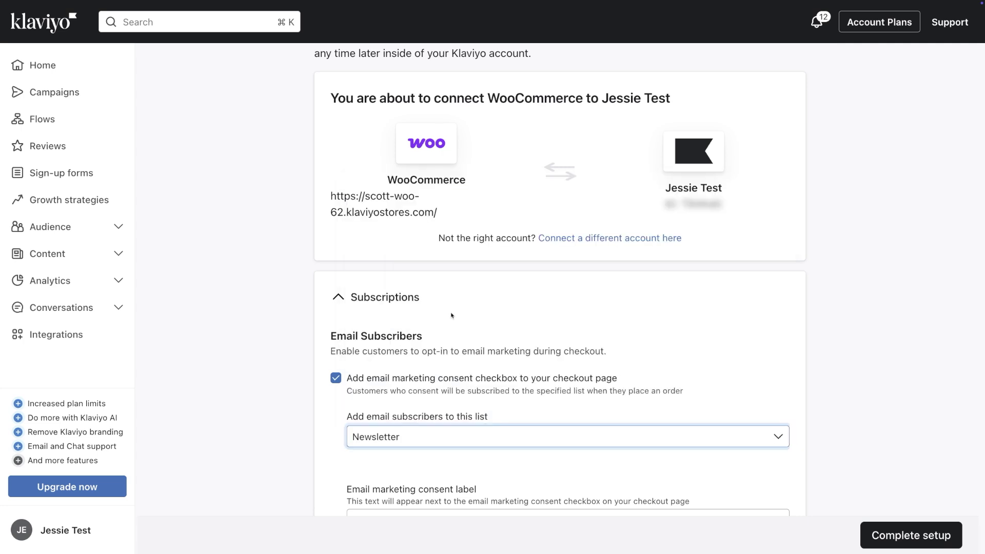
scroll(554, 400, down, 1)
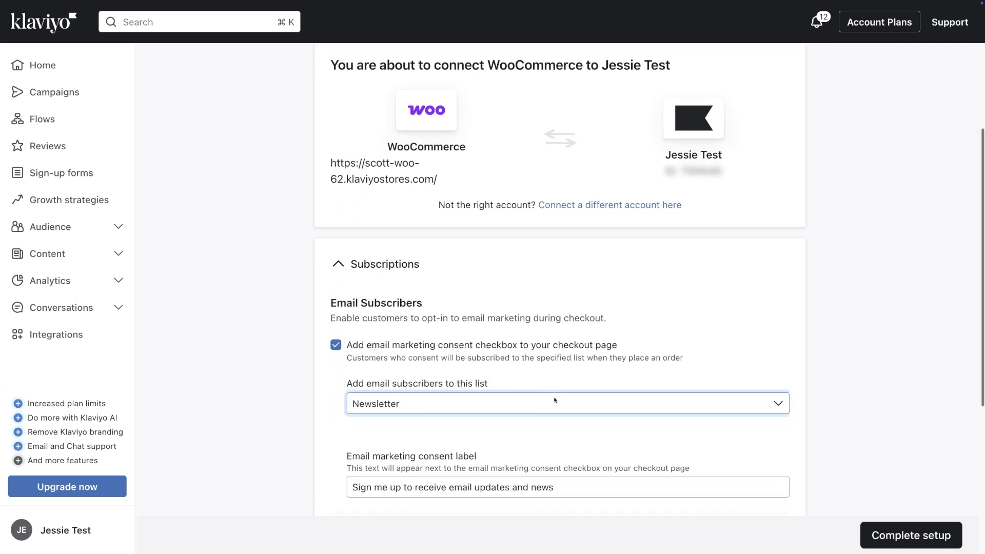
scroll(554, 400, down, 1)
scroll(554, 400, down, 1)
scroll(554, 400, down, 1)
scroll(554, 400, down, 1)
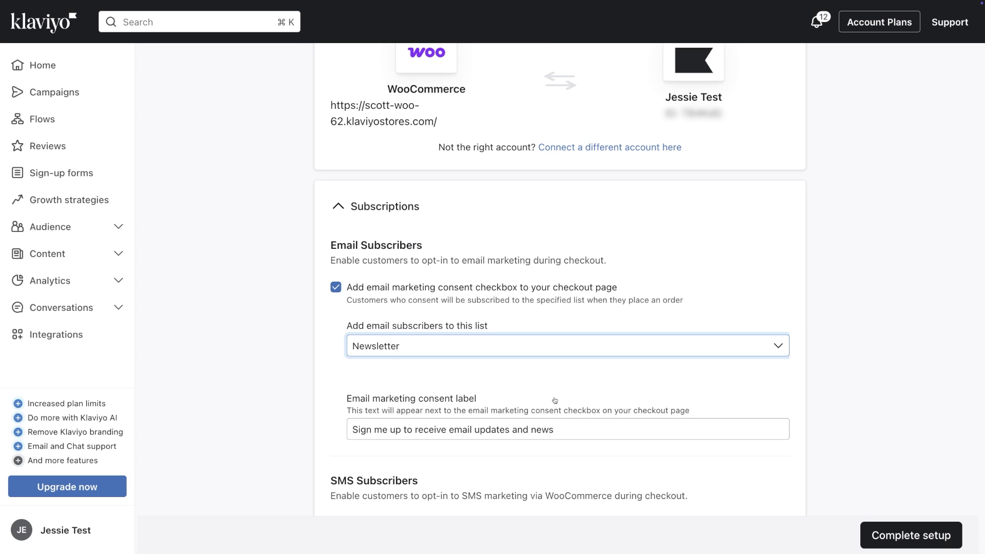
scroll(554, 400, down, 2)
scroll(554, 400, down, 2)
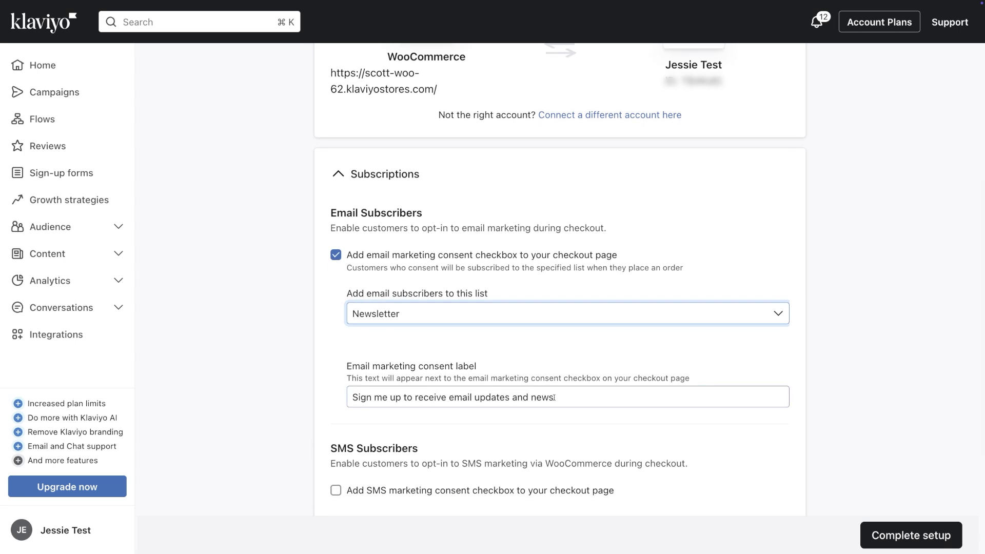
scroll(554, 397, down, 2)
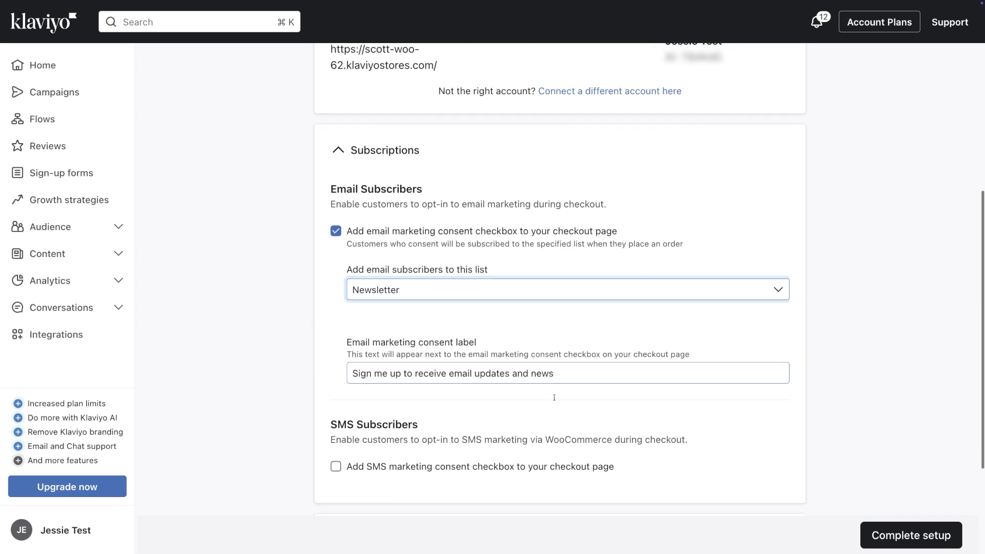
scroll(555, 397, down, 3)
scroll(555, 400, down, 2)
scroll(555, 401, down, 1)
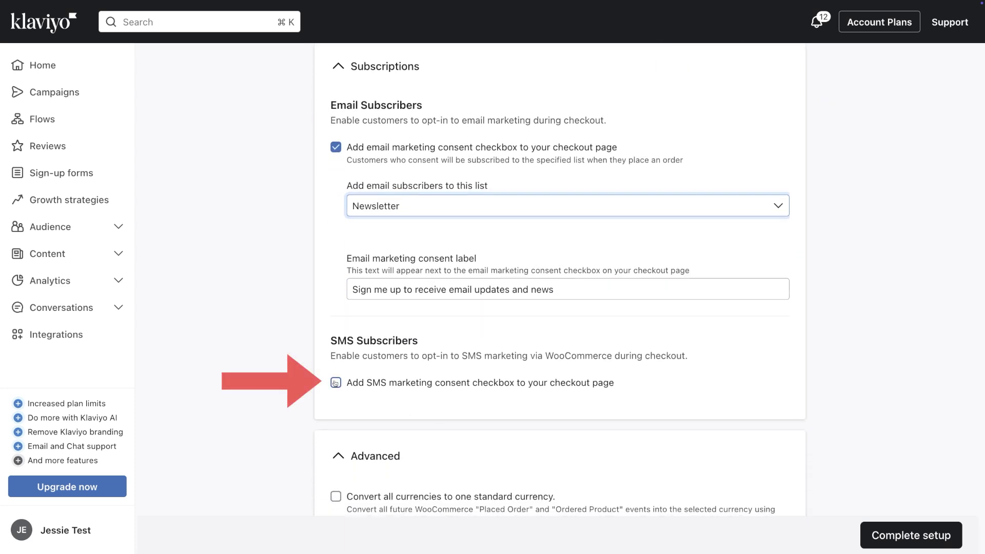
Step: Enable the checkout SMS consent checkbox and send SMS subscribers to the SMS Subscribers list
click(336, 382)
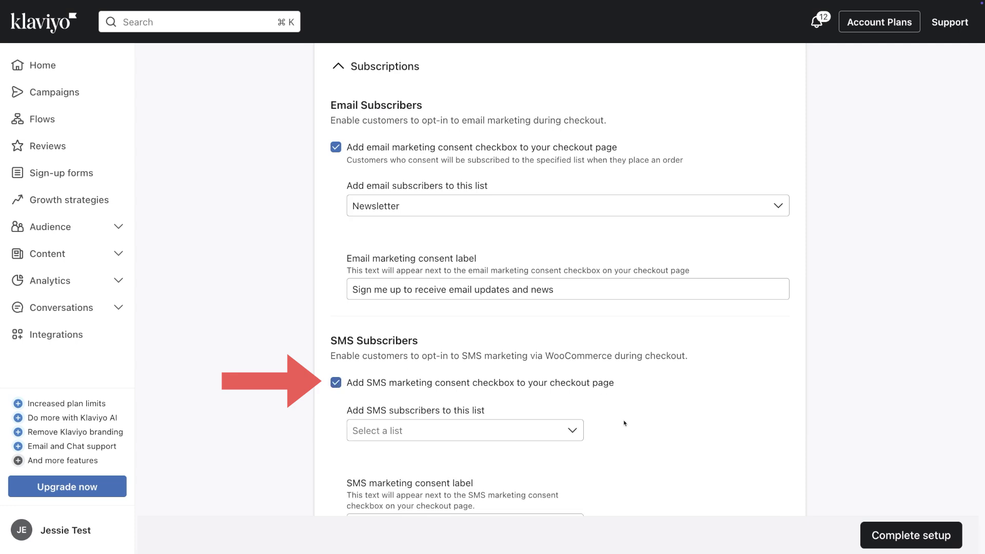
scroll(624, 423, down, 2)
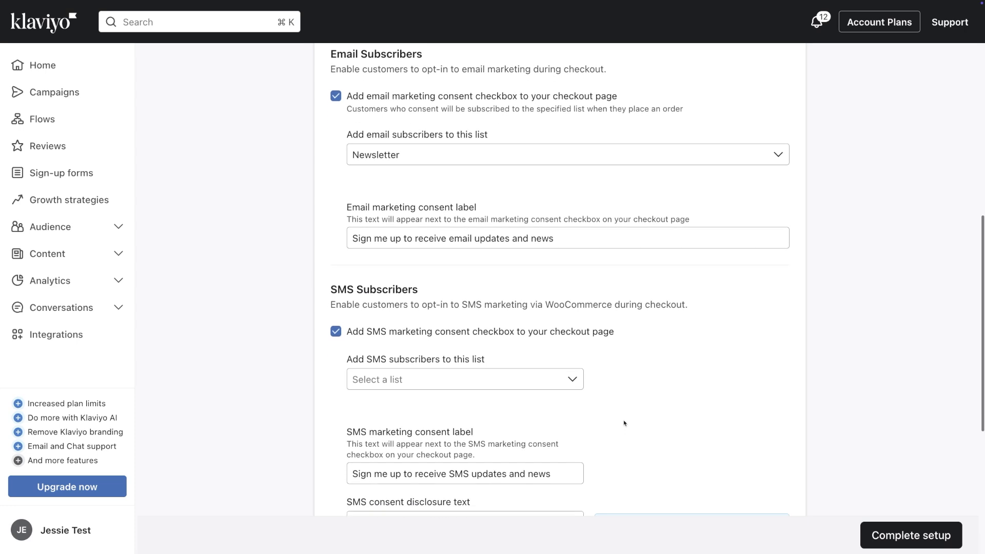
click(567, 381)
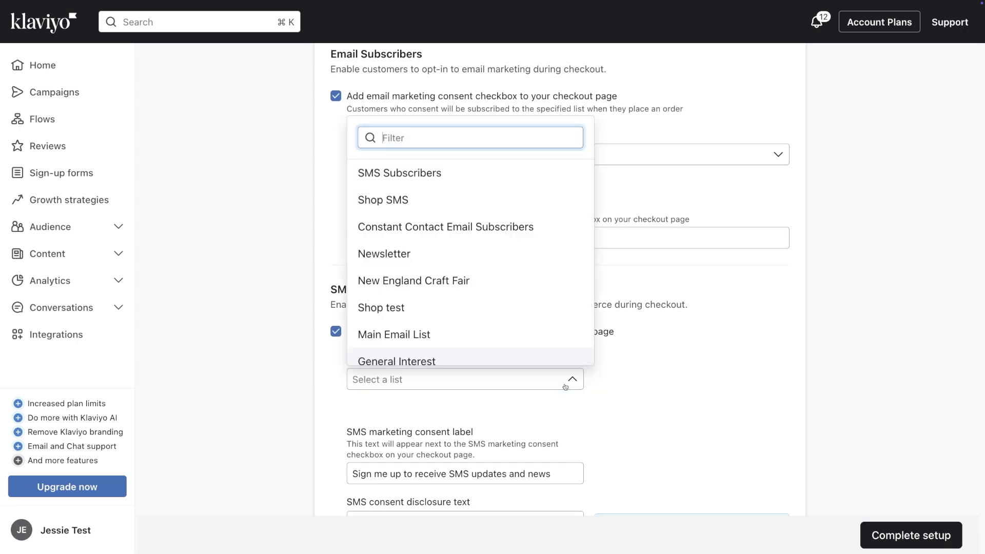
click(514, 173)
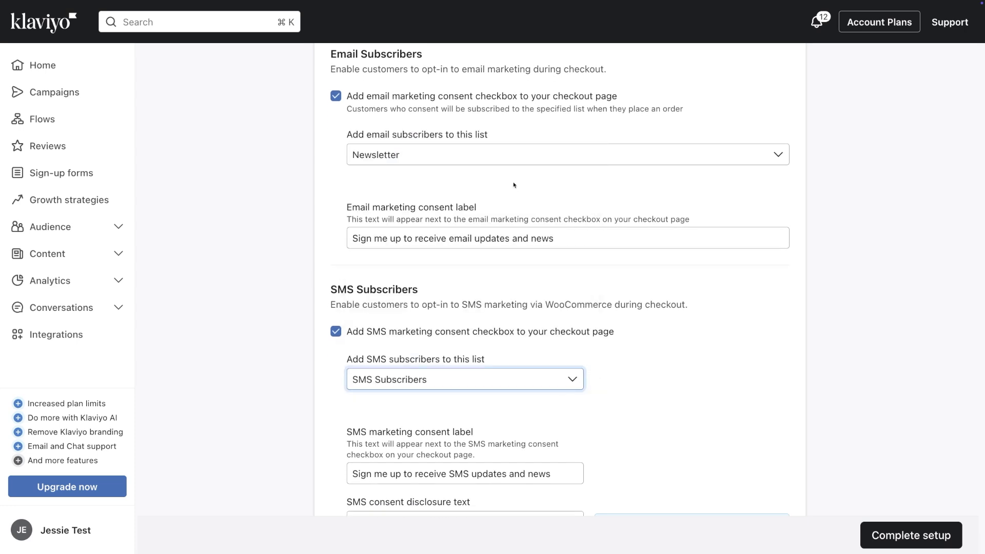
scroll(680, 382, down, 1)
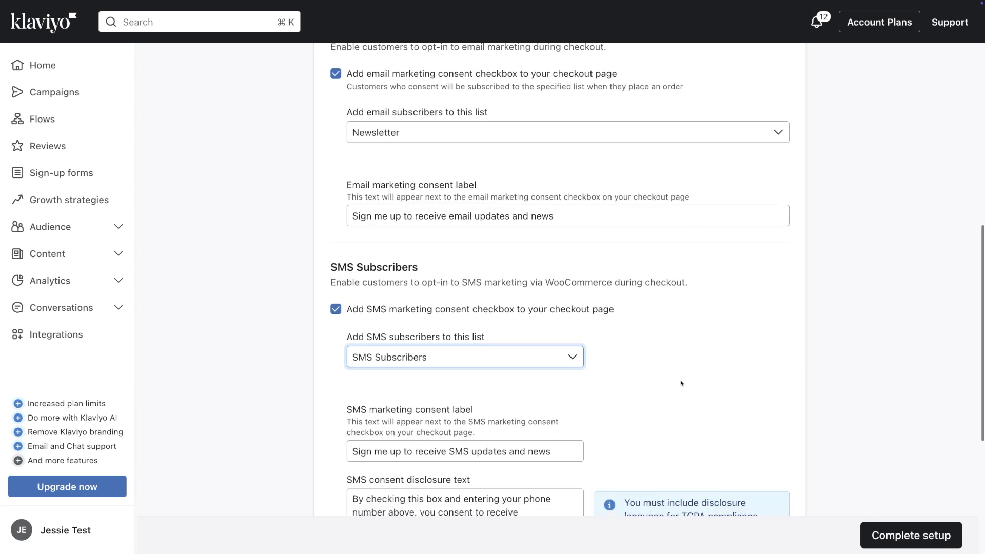
scroll(681, 383, down, 1)
scroll(680, 382, down, 1)
scroll(680, 382, down, 1)
scroll(681, 382, down, 1)
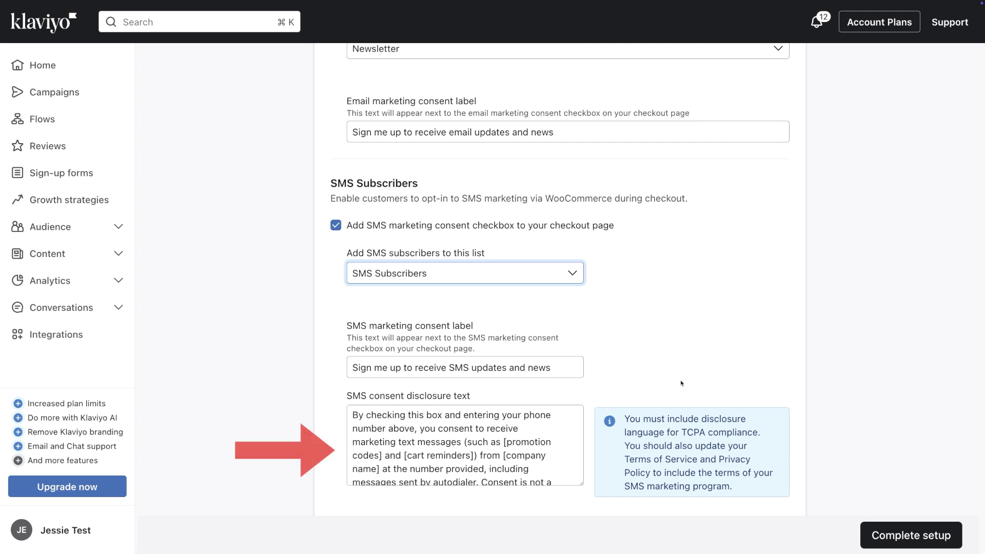
scroll(681, 382, down, 3)
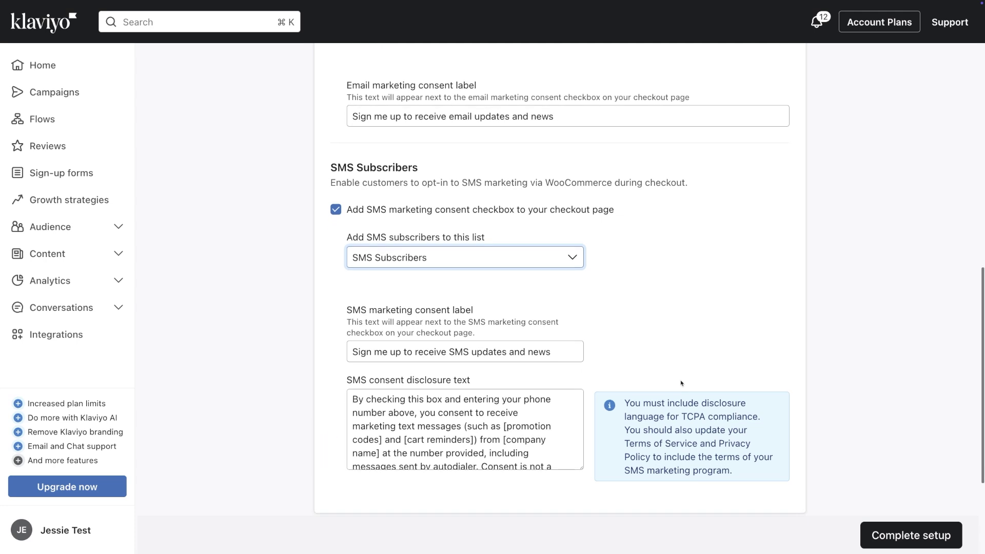
scroll(681, 383, down, 1)
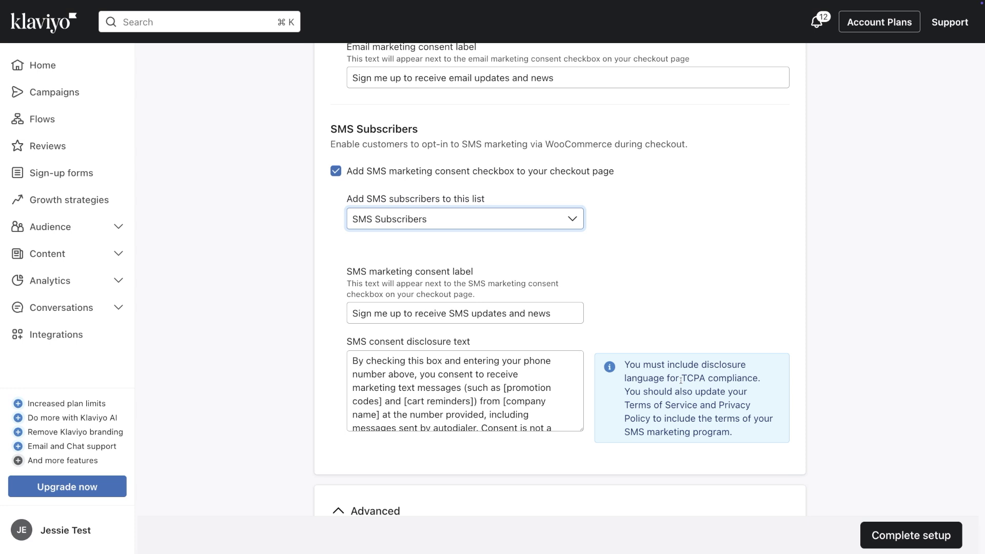
scroll(681, 382, down, 2)
scroll(681, 382, down, 2)
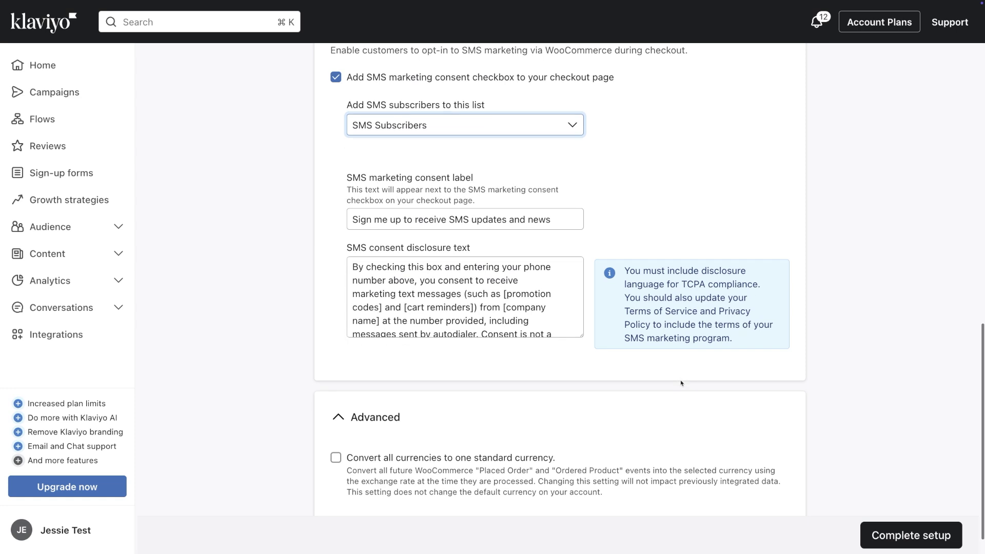
scroll(681, 382, down, 1)
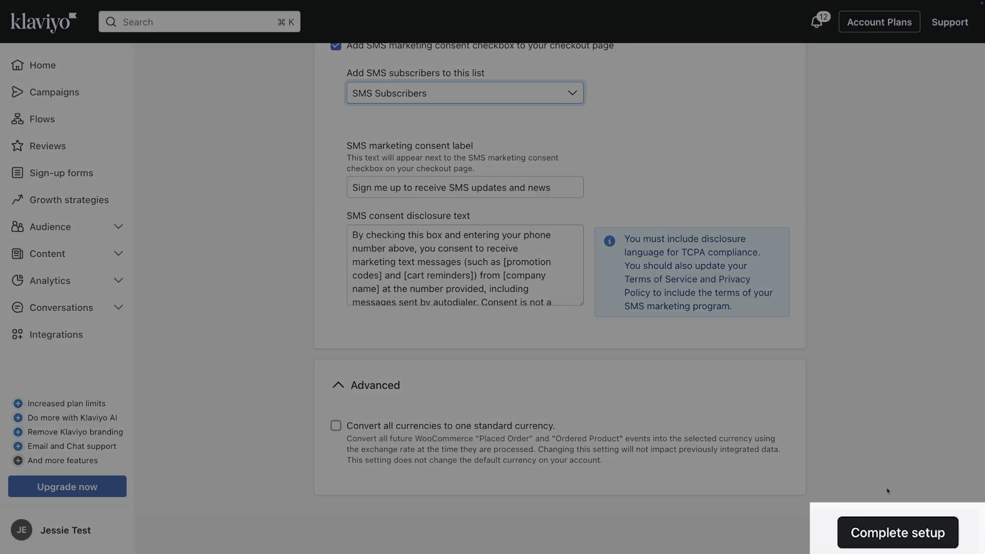
click(878, 532)
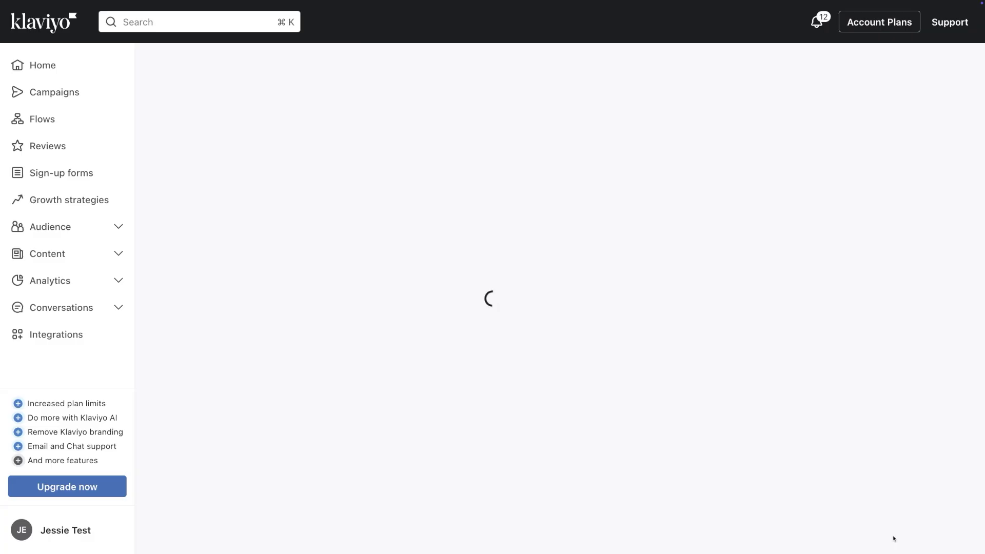